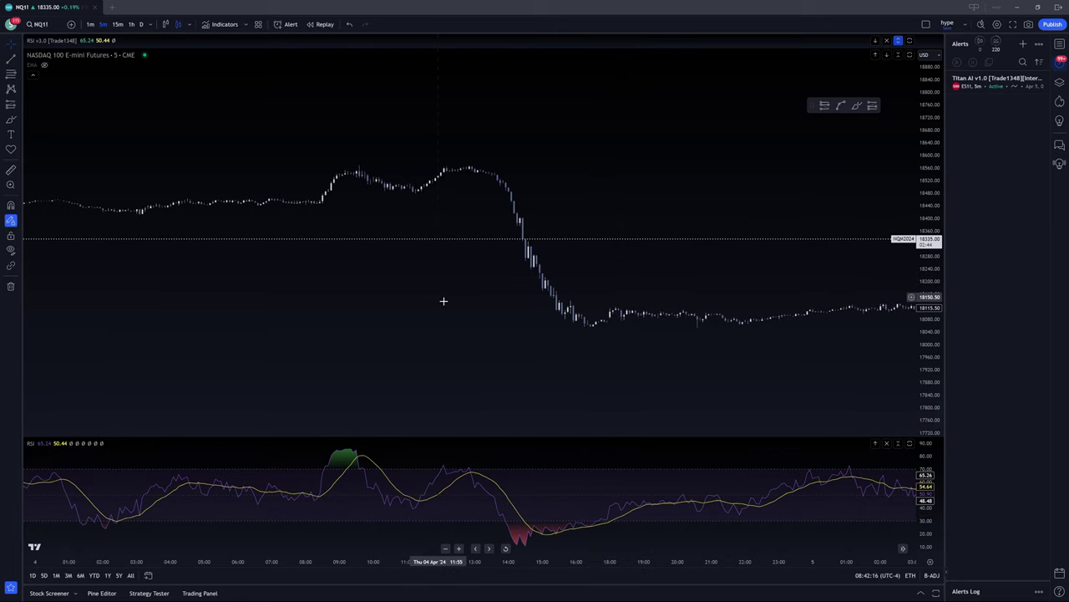
# - Maximize the RSI pane, compress its value scale to about -50 to 150, and review the overbought and oversold swings
pyautogui.scroll(-4, 501, 296)
pyautogui.scroll(4, 503, 298)
pyautogui.hscroll(5, 564, 365)
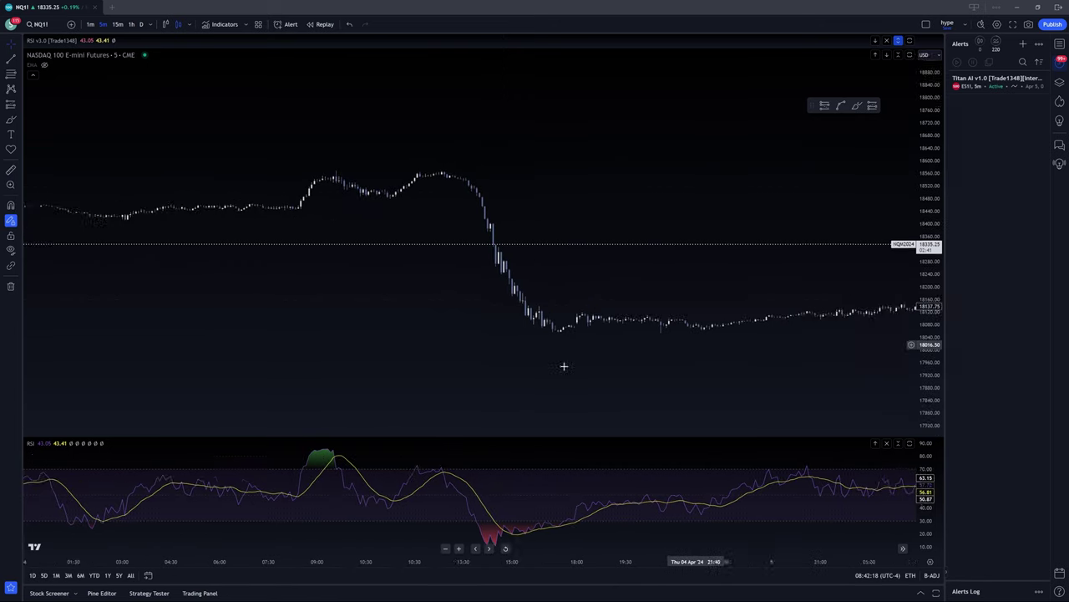
pyautogui.hscroll(5, 618, 324)
pyautogui.moveTo(707, 326); pyautogui.dragTo(193, 345)
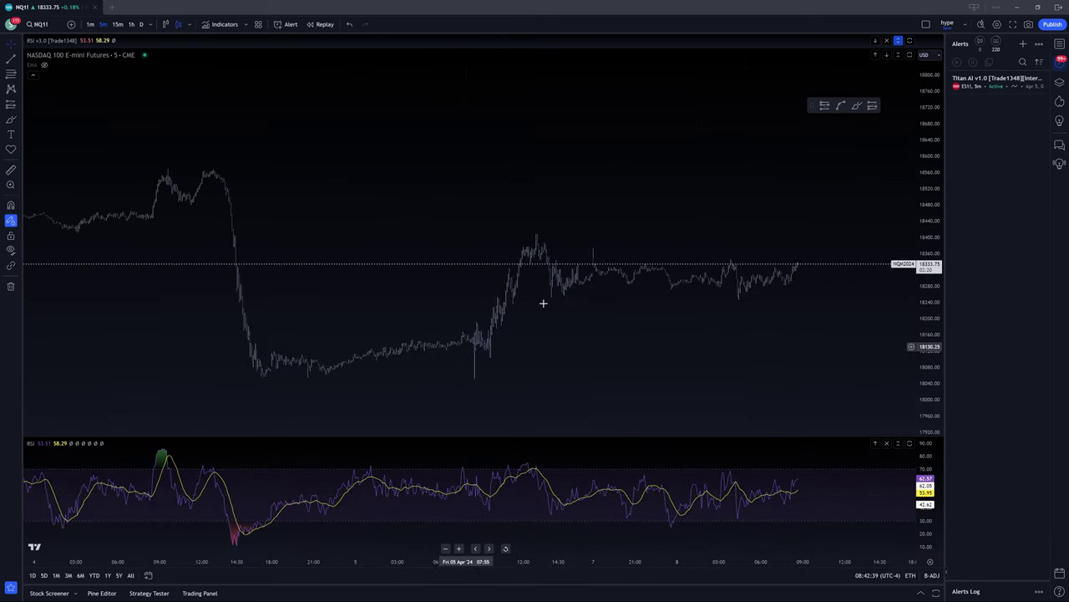
pyautogui.doubleClick(578, 506)
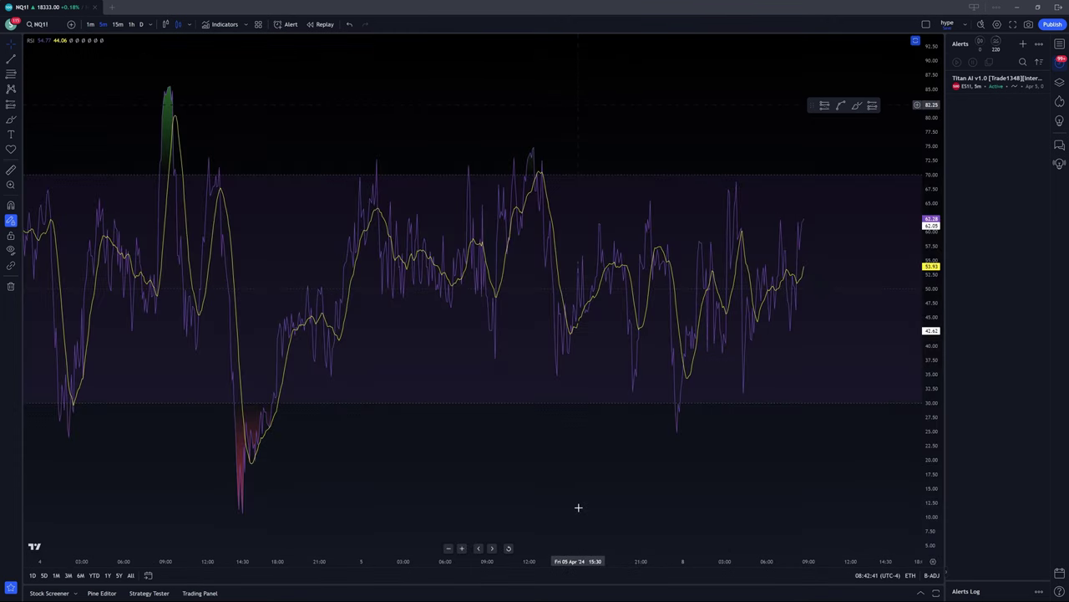
pyautogui.scroll(-5, 674, 351)
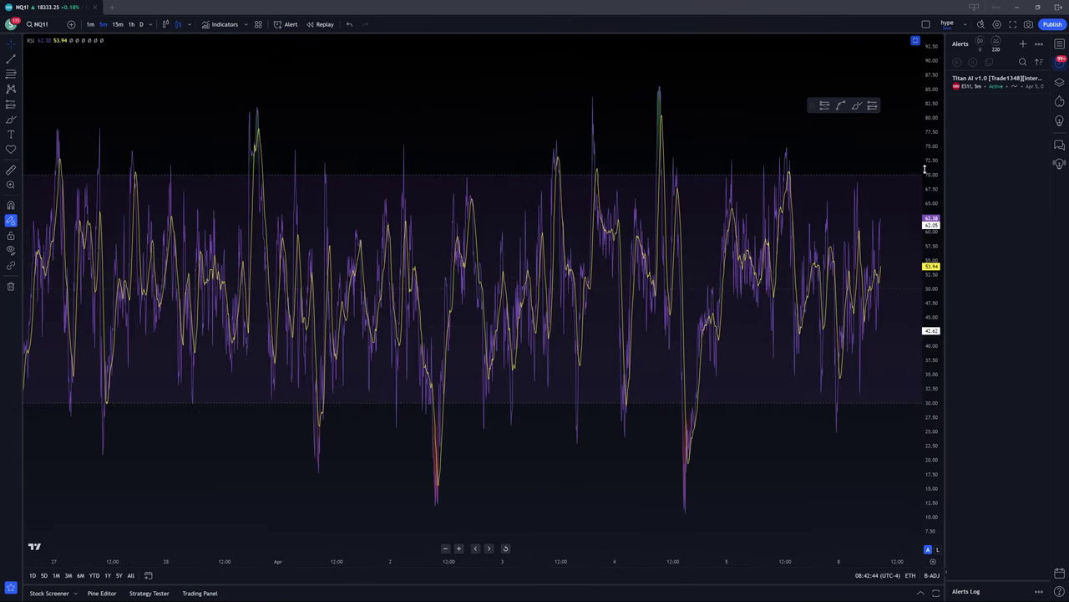
pyautogui.moveTo(927, 167); pyautogui.dragTo(934, 450)
pyautogui.scroll(10, 655, 401)
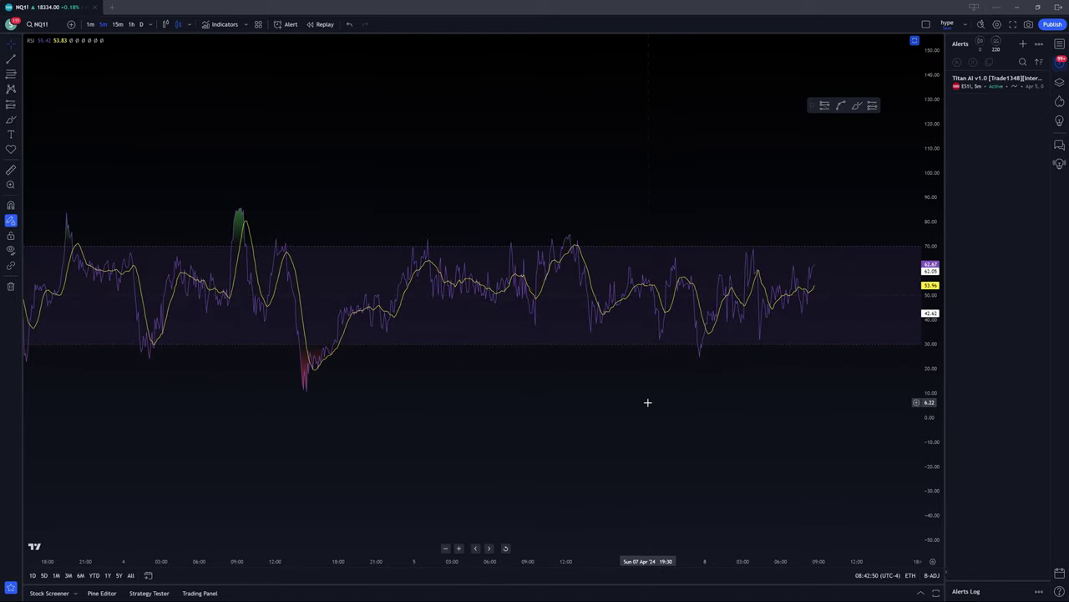
pyautogui.scroll(-4, 652, 402)
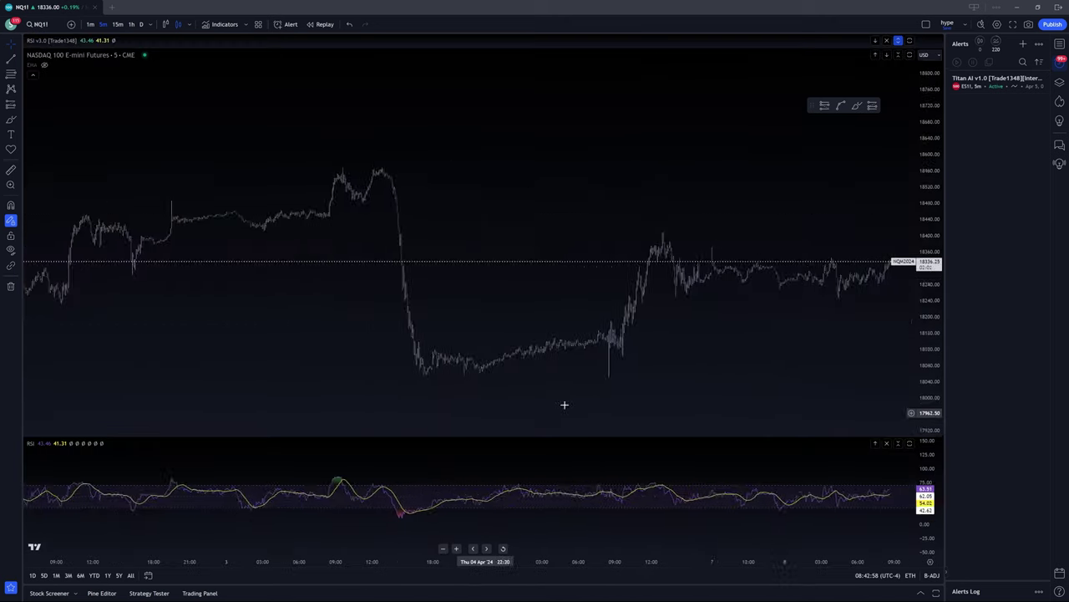
pyautogui.moveTo(563, 404); pyautogui.dragTo(869, 352)
pyautogui.scroll(5, 623, 362)
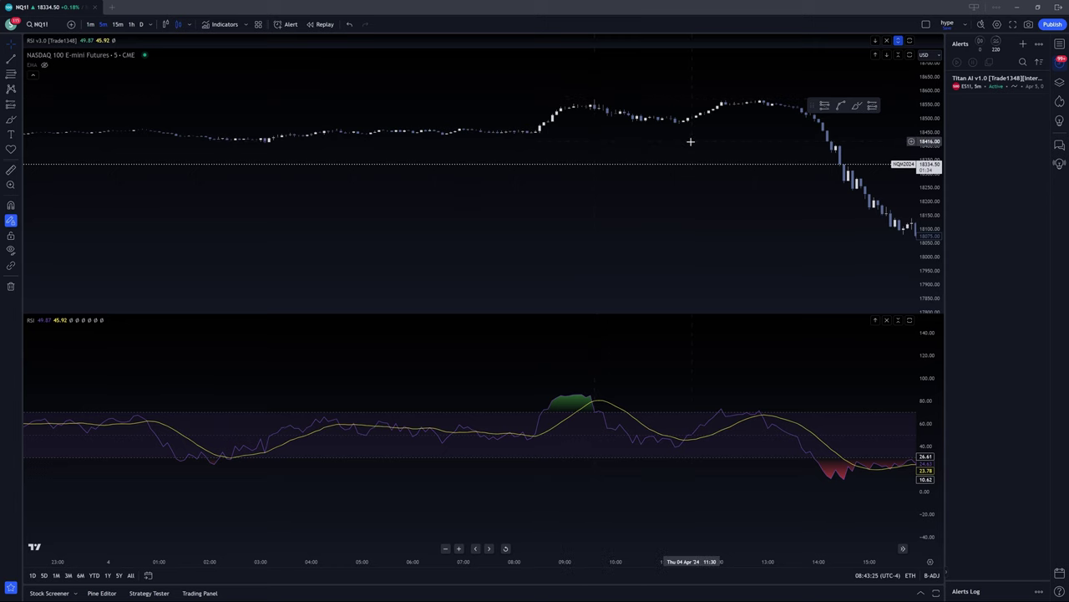
# - Examine the five-minute price action against the RSI pane around the 3 April evening spike and into the 4 April session
pyautogui.moveTo(690, 142); pyautogui.dragTo(449, 129)
pyautogui.scroll(-5, 501, 146)
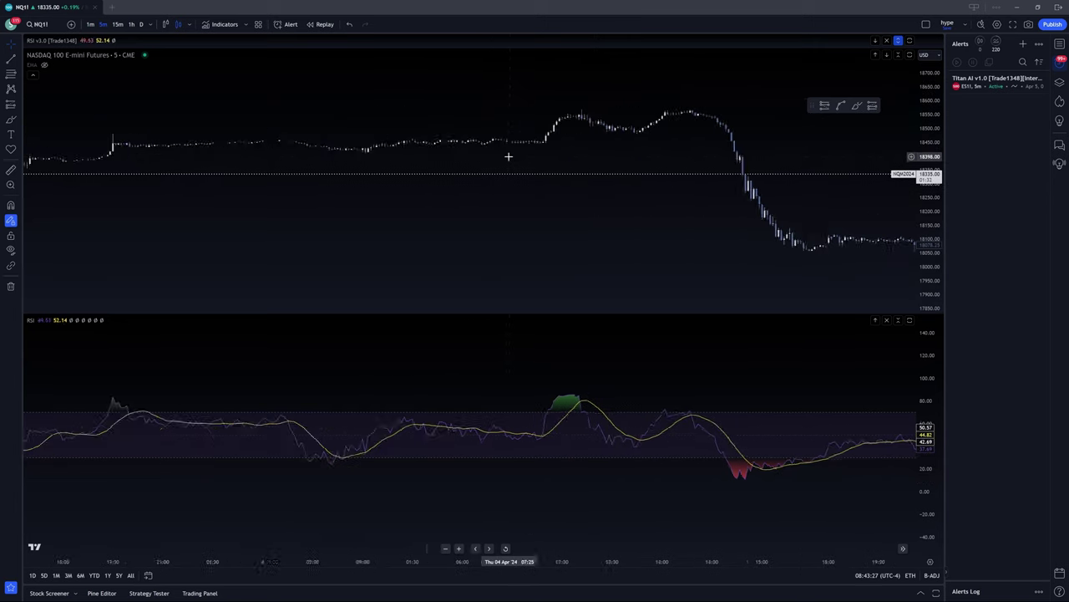
pyautogui.scroll(1, 501, 185)
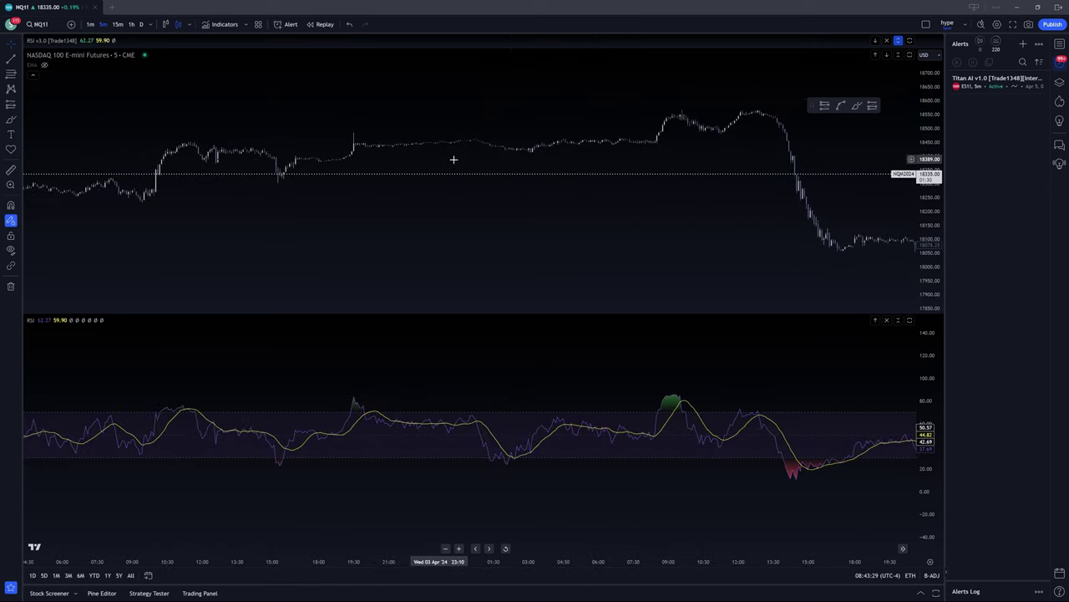
pyautogui.moveTo(450, 162); pyautogui.dragTo(625, 183)
pyautogui.scroll(4, 625, 184)
pyautogui.moveTo(477, 165); pyautogui.dragTo(686, 180)
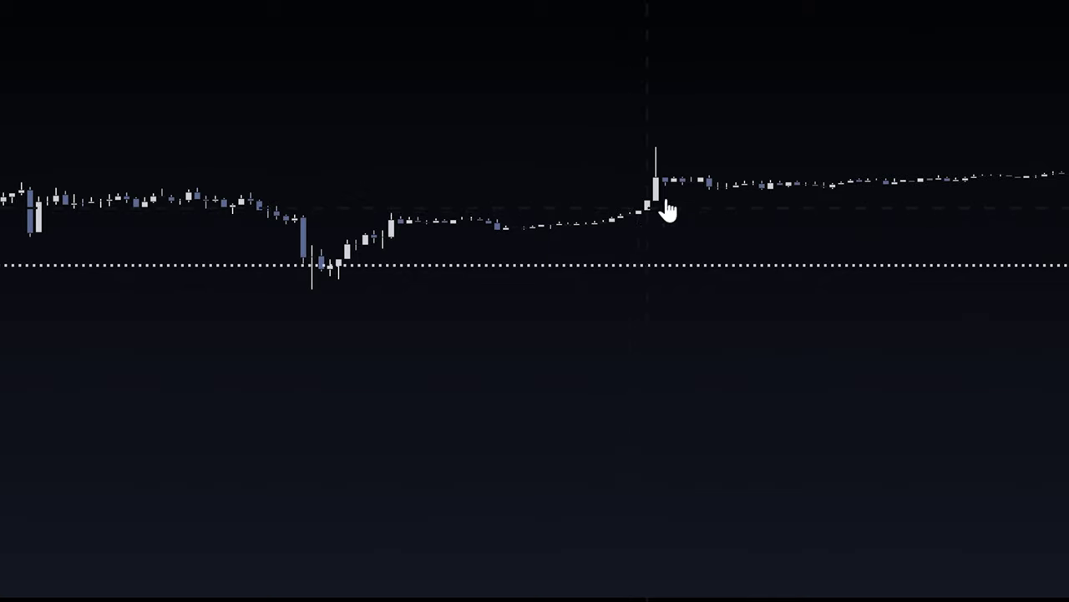
pyautogui.scroll(2, 742, 192)
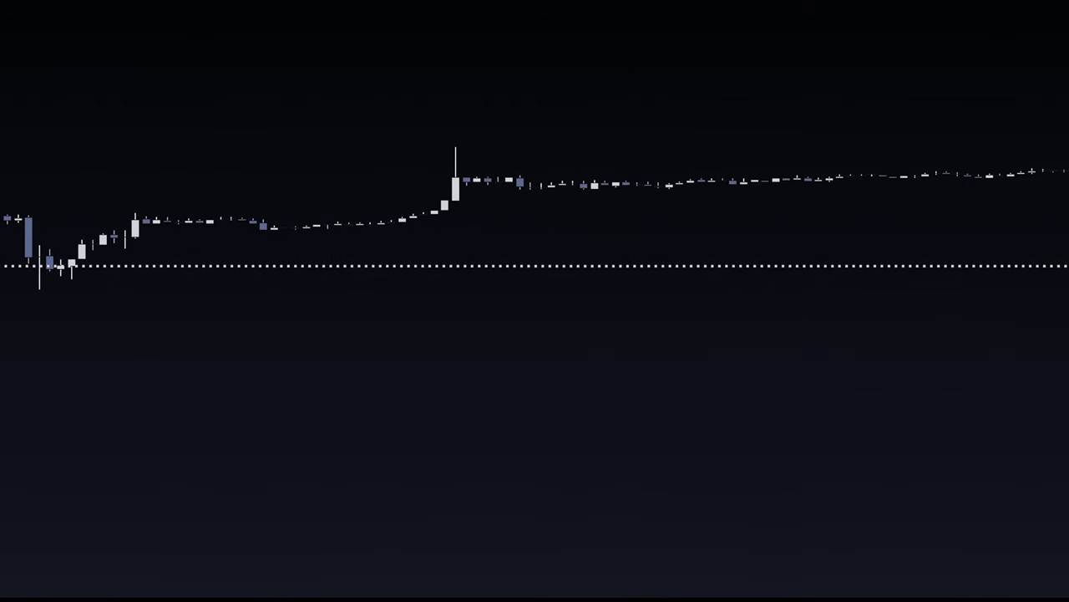
pyautogui.moveTo(927, 150); pyautogui.dragTo(869, 73)
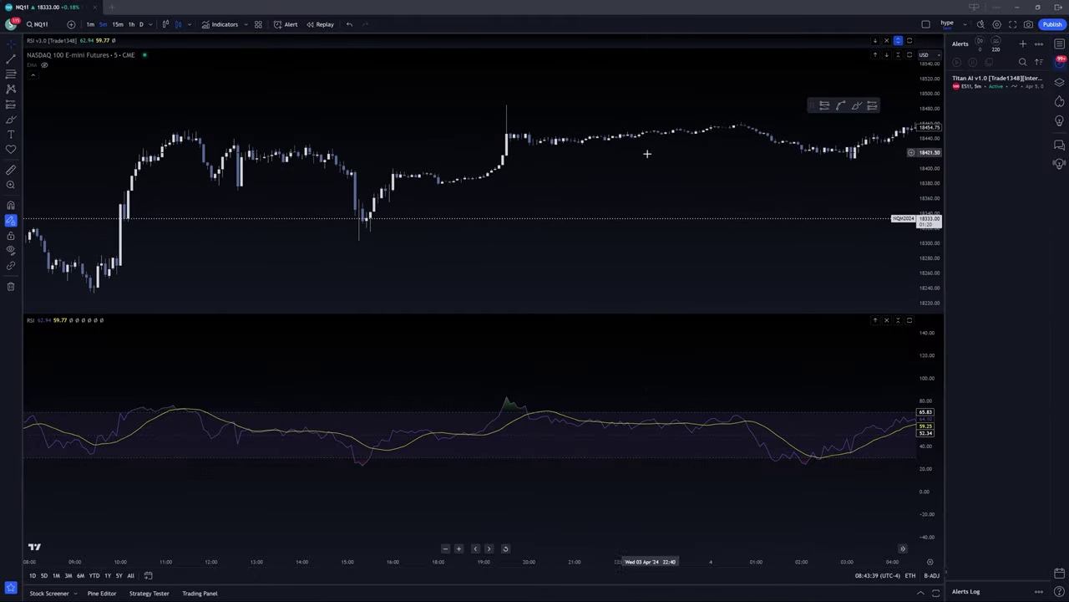
pyautogui.moveTo(651, 169); pyautogui.dragTo(682, 222)
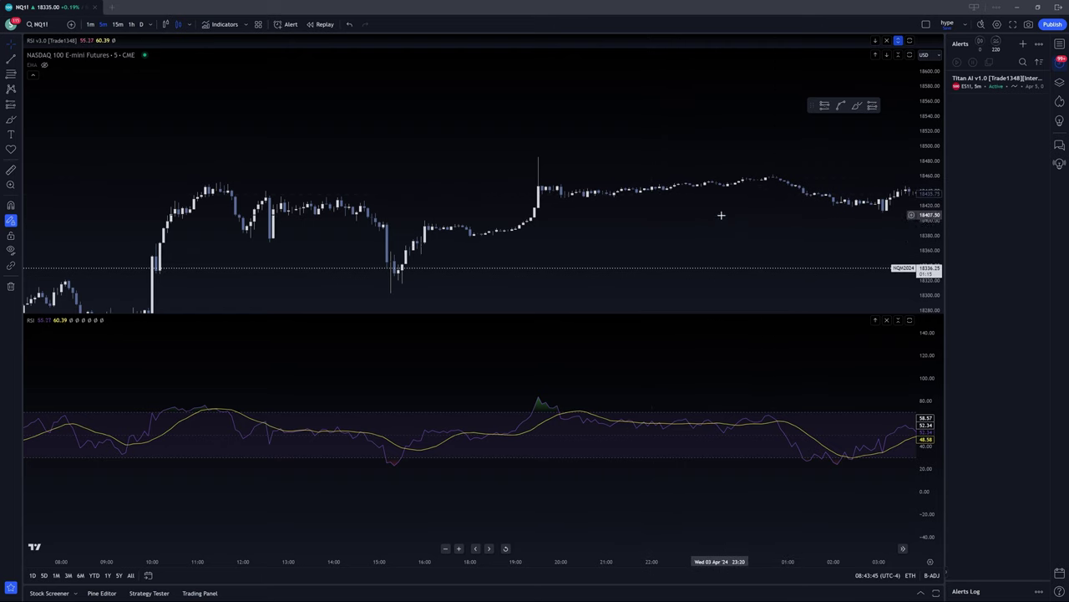
pyautogui.moveTo(721, 214); pyautogui.dragTo(554, 225)
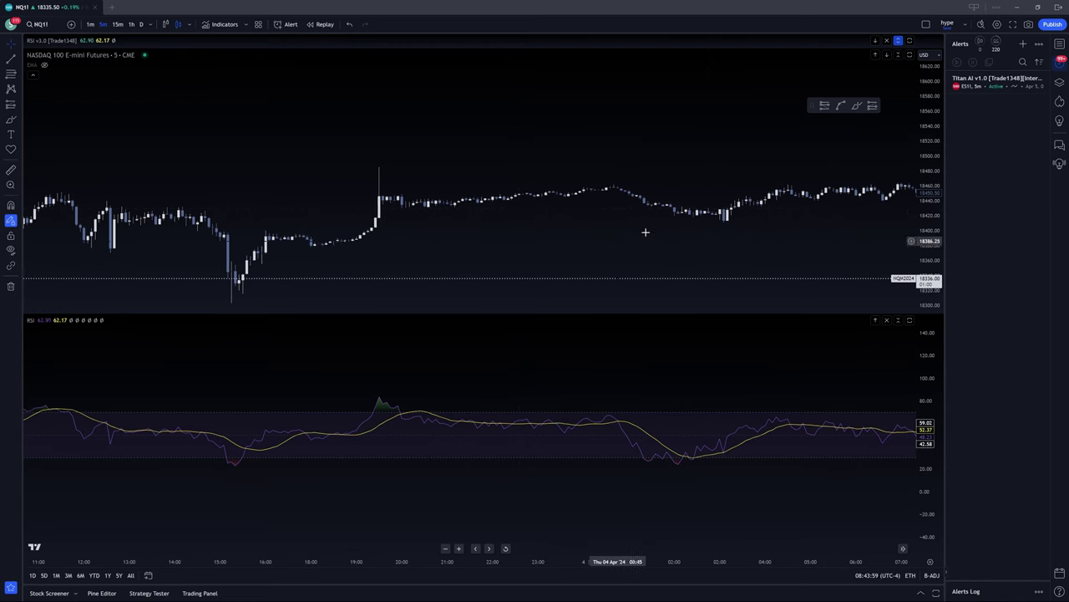
pyautogui.scroll(-4, 761, 232)
pyautogui.moveTo(824, 229); pyautogui.dragTo(673, 282)
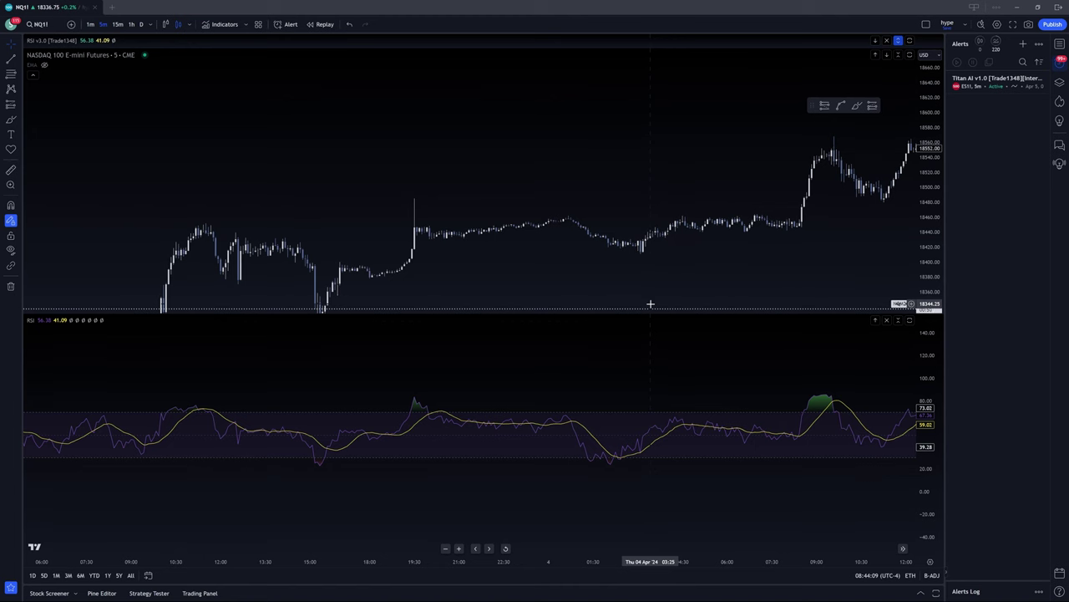
# - Maximize the RSI pane and restyle the RSI middle band as a solid yellow line
pyautogui.doubleClick(635, 382)
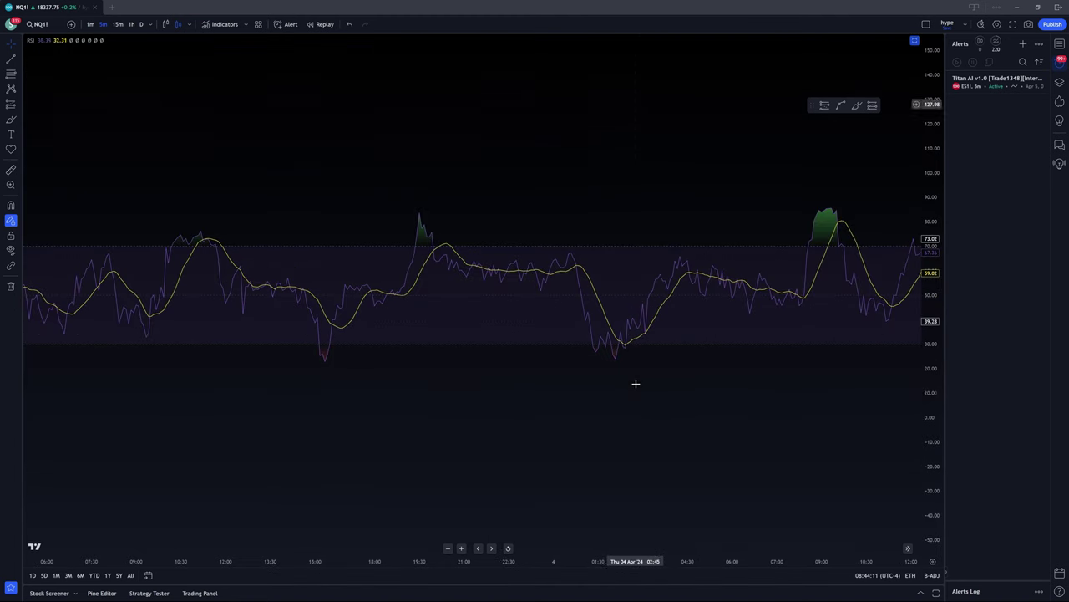
pyautogui.scroll(-2, 666, 424)
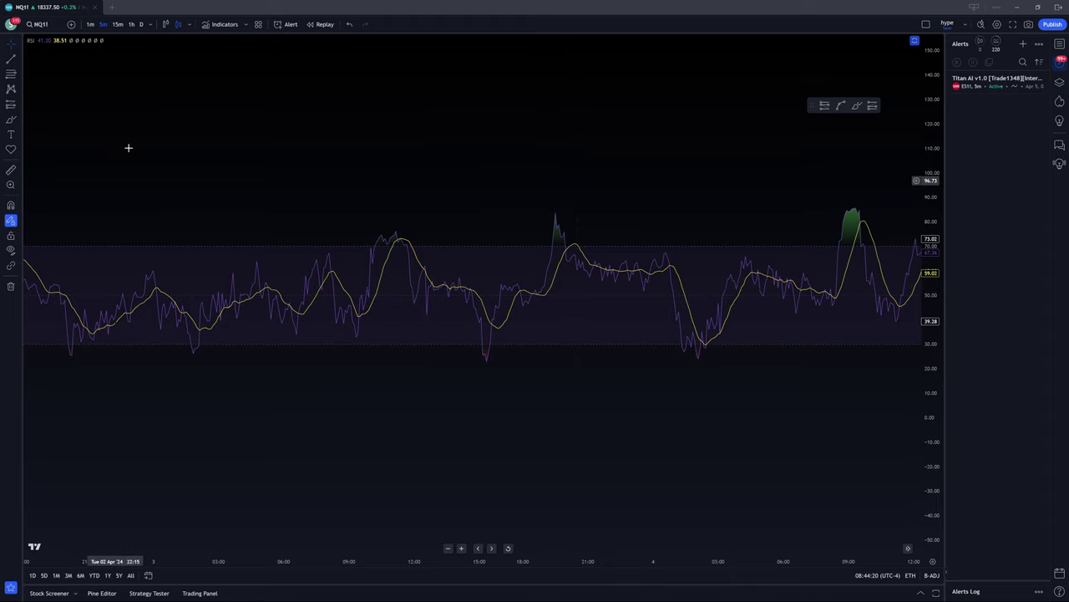
pyautogui.click(54, 44)
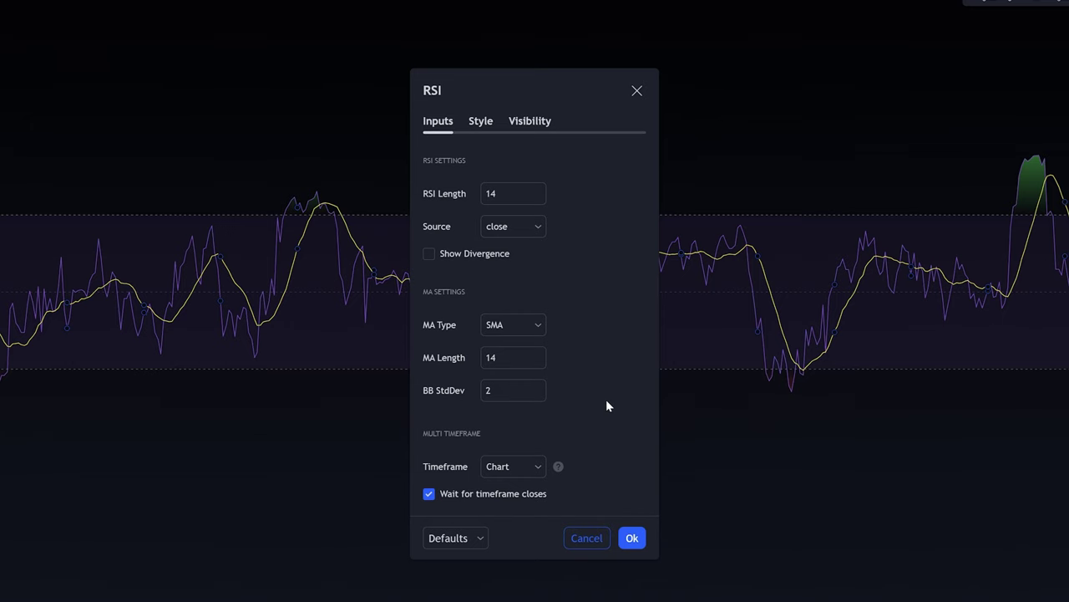
pyautogui.click(482, 121)
pyautogui.click(735, 294)
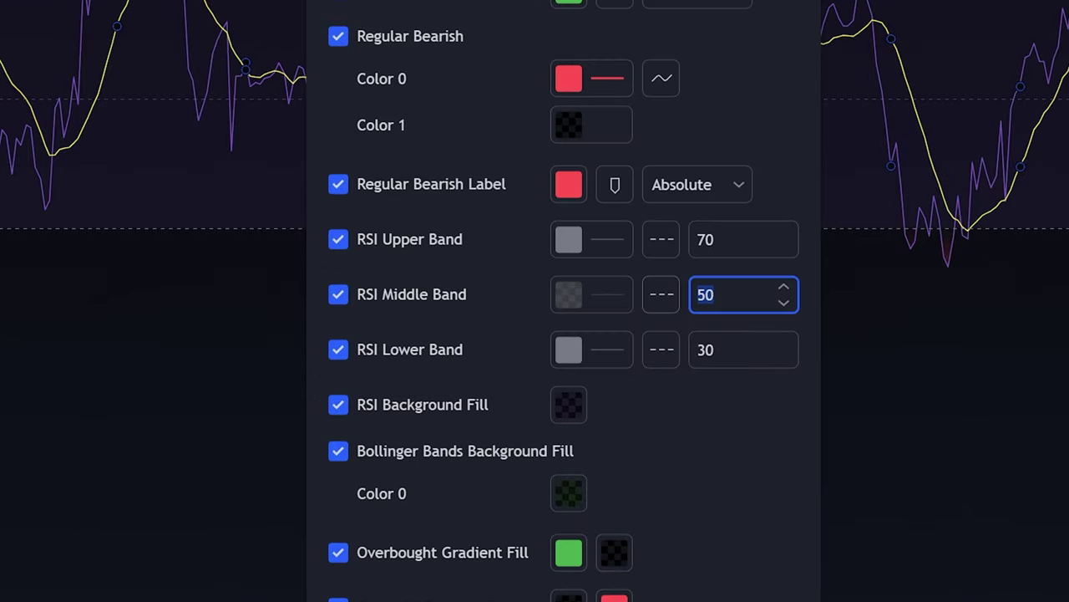
pyautogui.click(666, 297)
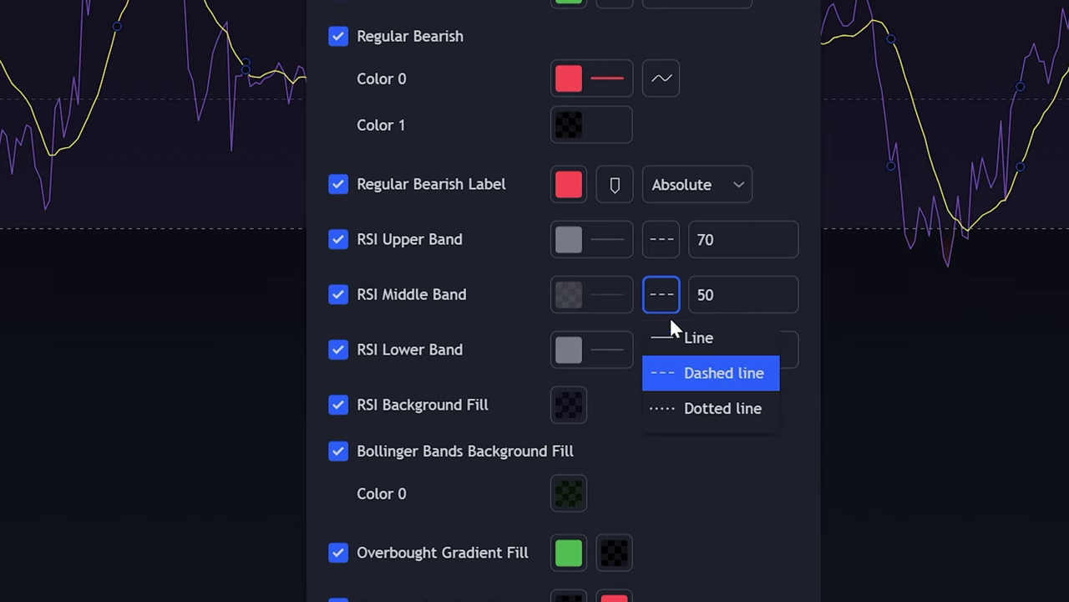
pyautogui.click(682, 334)
pyautogui.click(602, 297)
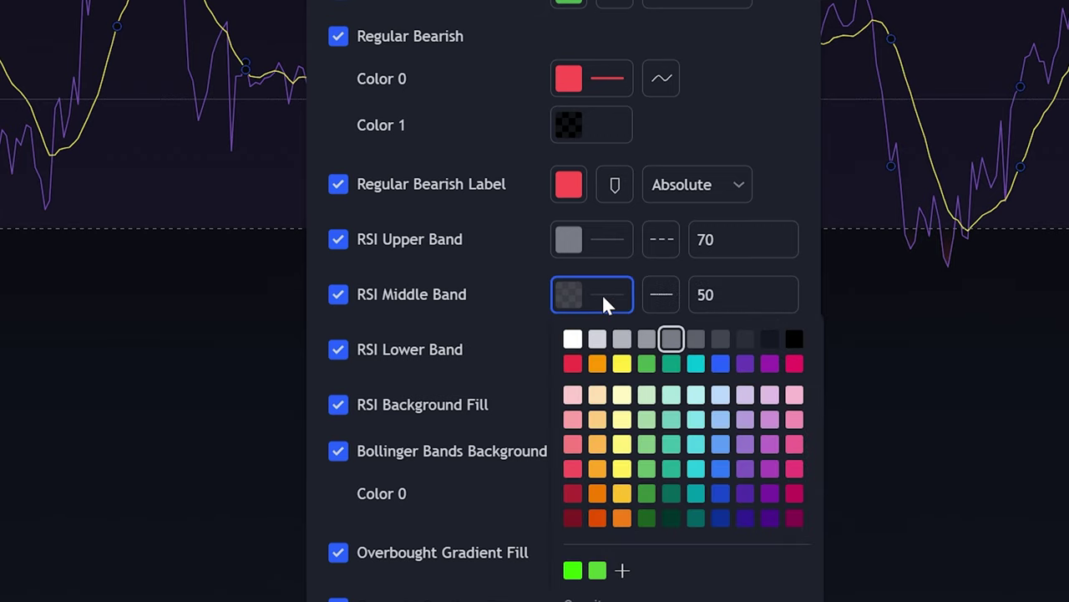
pyautogui.click(622, 364)
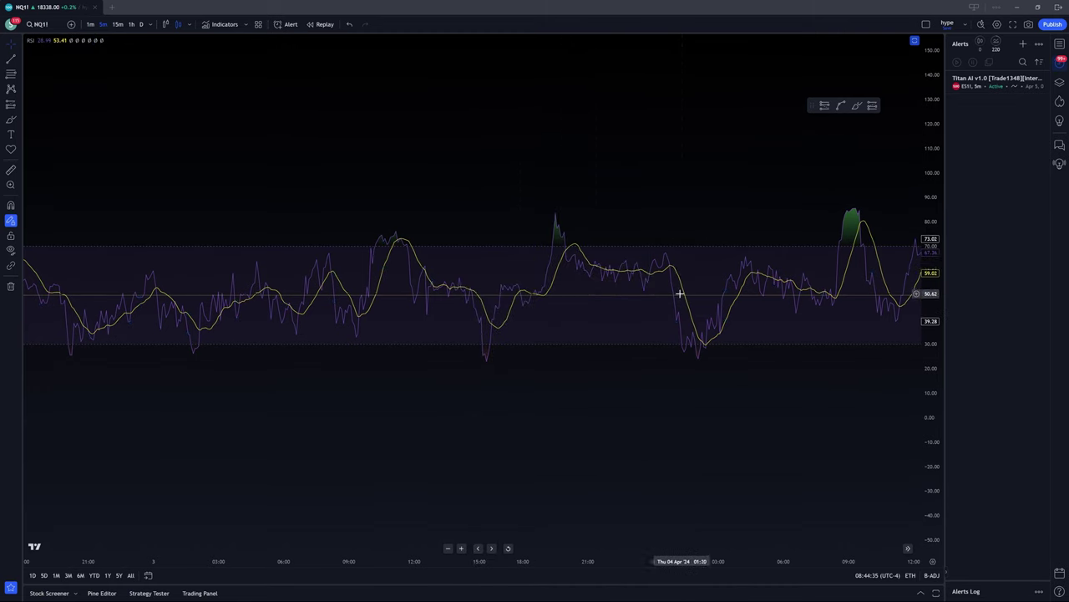
# - Circle six RSI and moving-average crossovers on 3–4 April with green brush strokes, removing the stray horizontal stroke
pyautogui.click(8, 121)
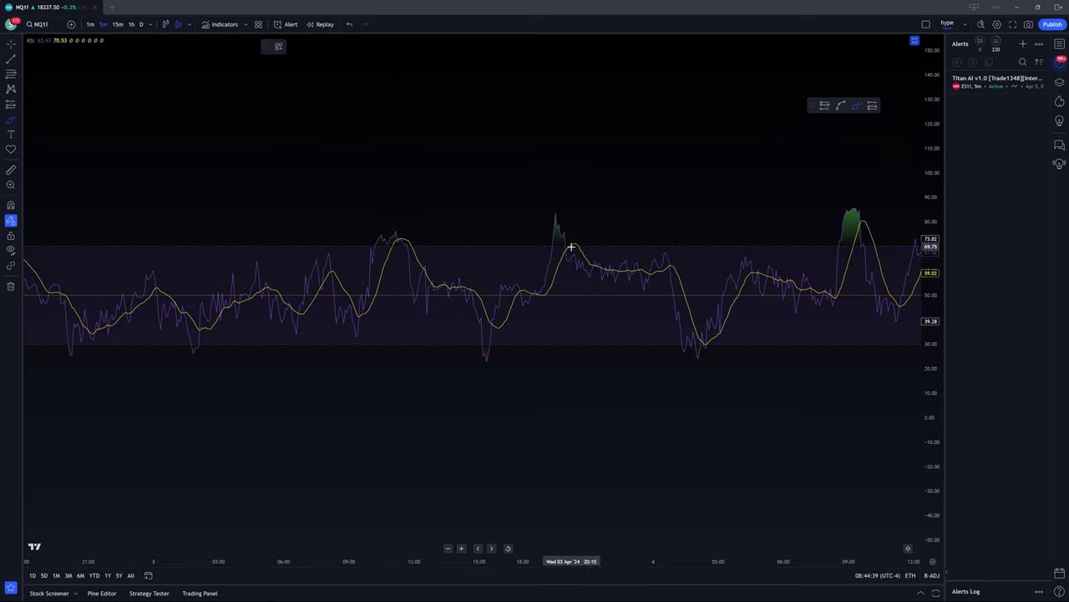
pyautogui.click(569, 248)
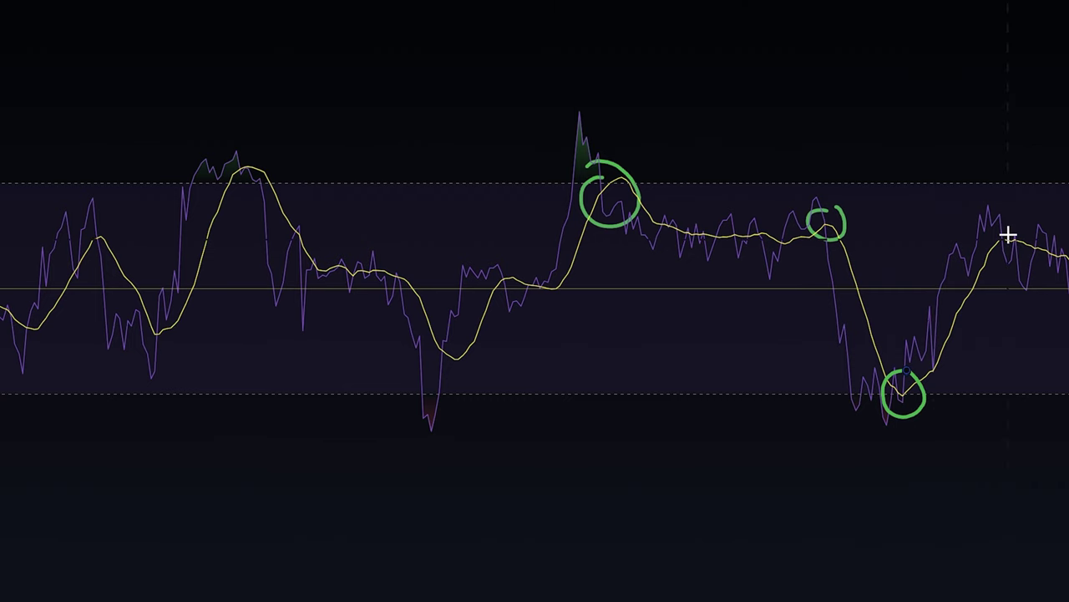
pyautogui.moveTo(750, 237); pyautogui.dragTo(742, 224)
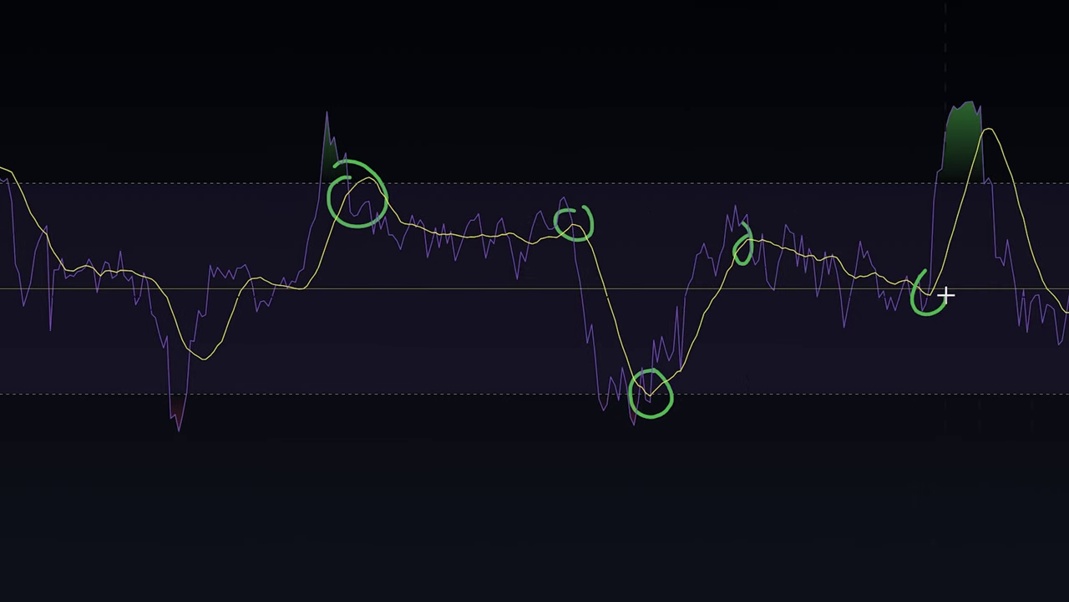
pyautogui.scroll(-2, 409, 298)
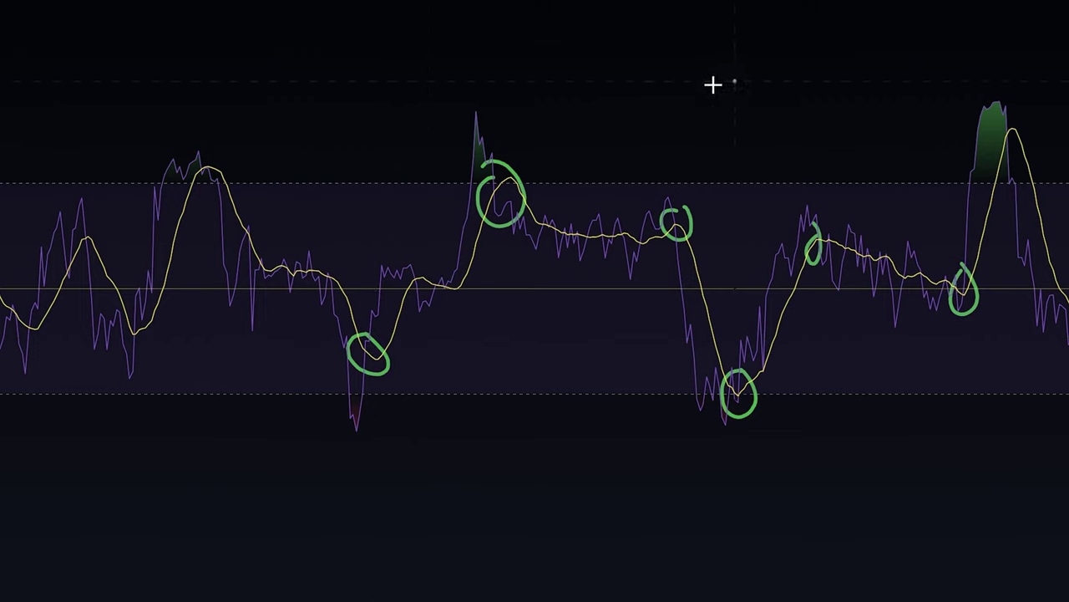
pyautogui.moveTo(735, 81); pyautogui.dragTo(474, 93)
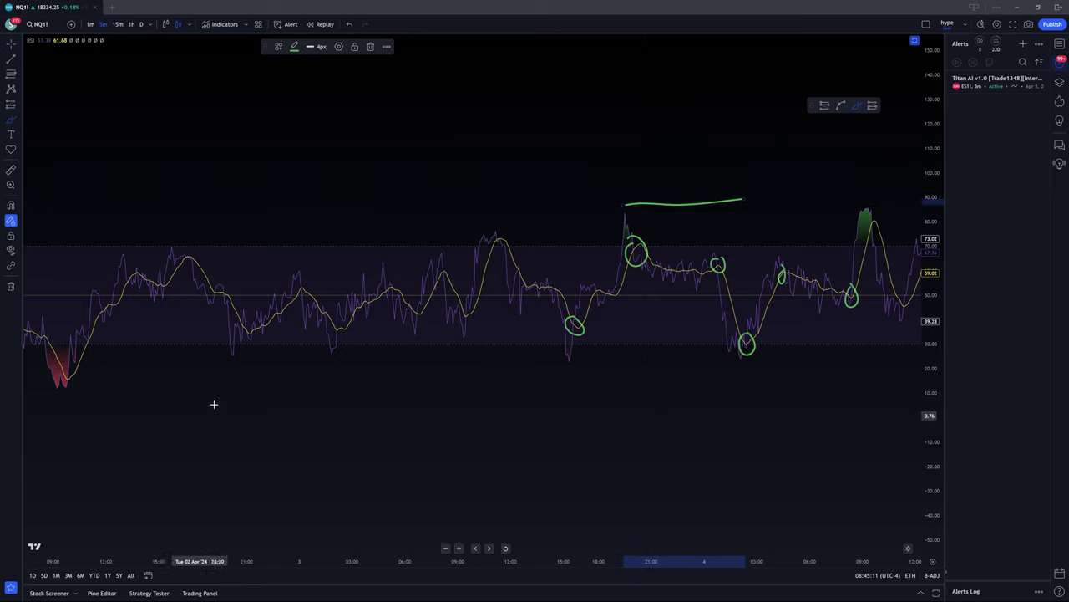
pyautogui.click(349, 30)
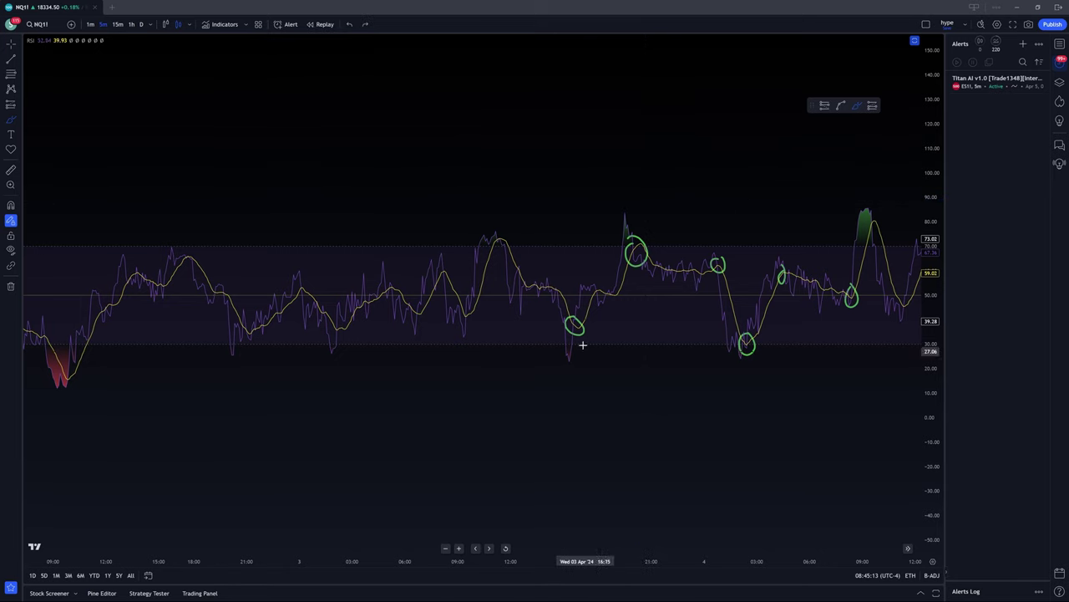
# - Restore the price chart above the RSI pane and show the hidden EMA on it
pyautogui.doubleClick(652, 416)
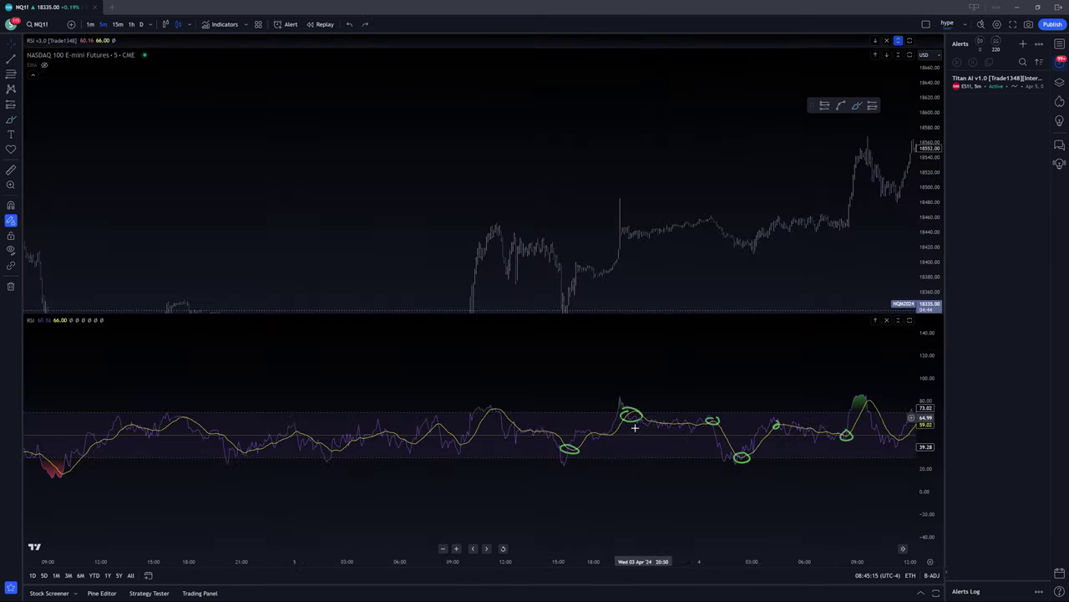
pyautogui.scroll(2, 671, 368)
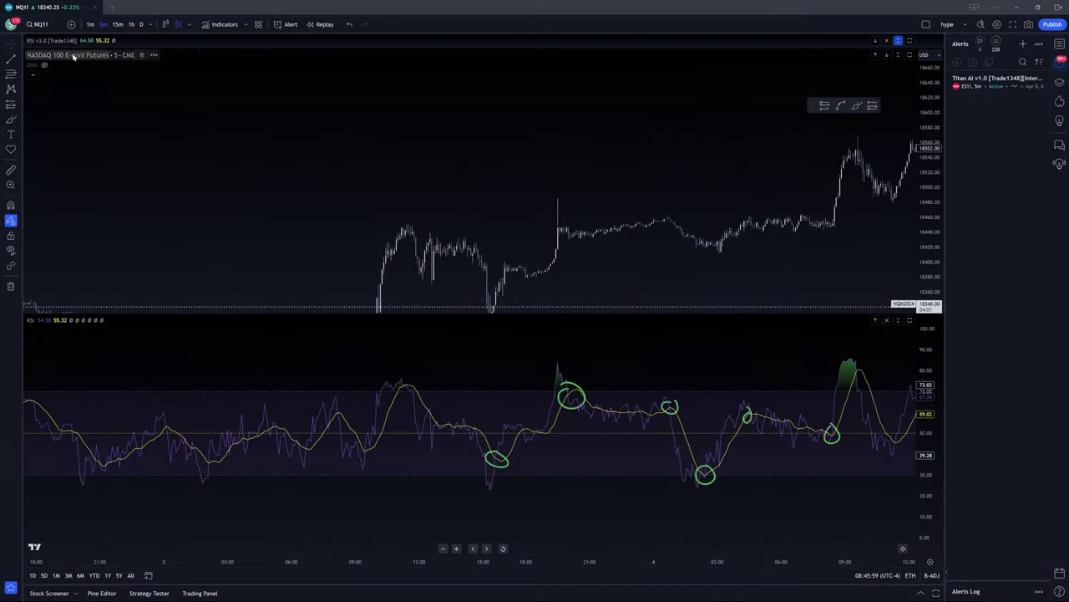
pyautogui.click(44, 66)
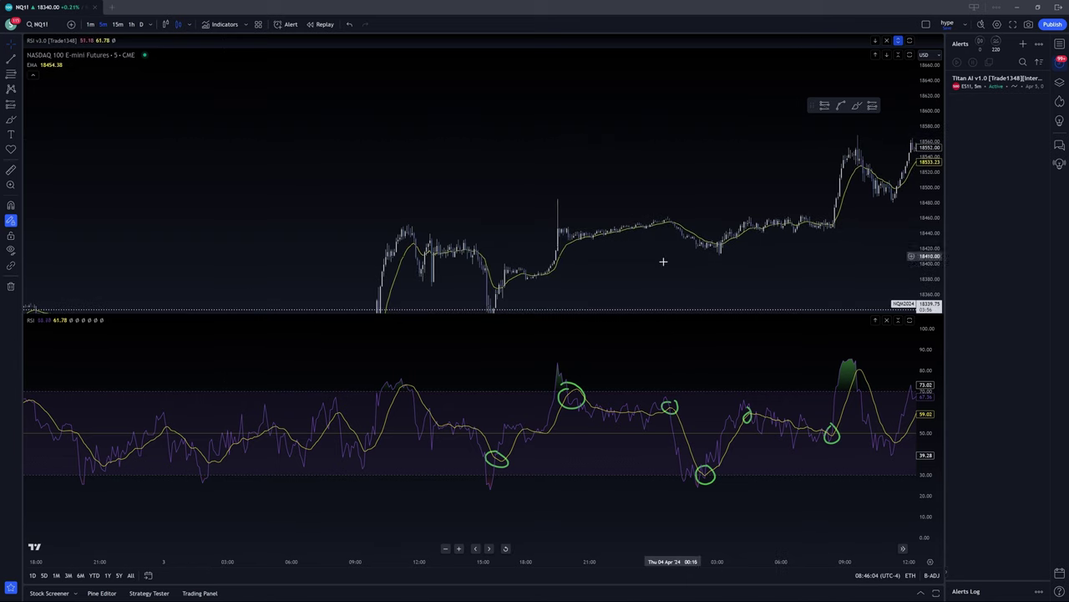
# - Set the EMA line's colour to red
pyautogui.click(56, 65)
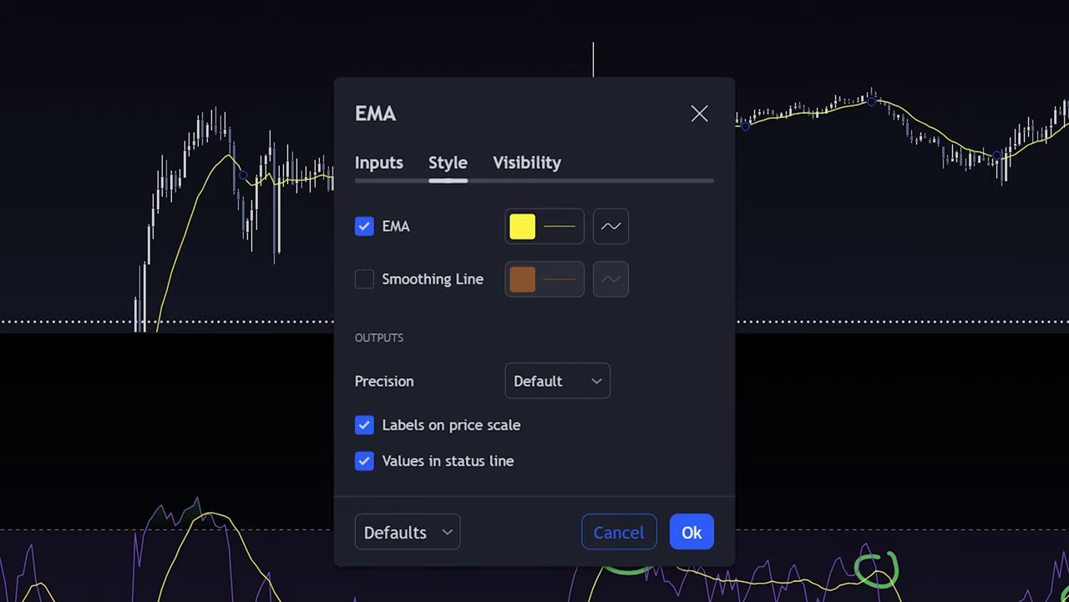
pyautogui.click(527, 229)
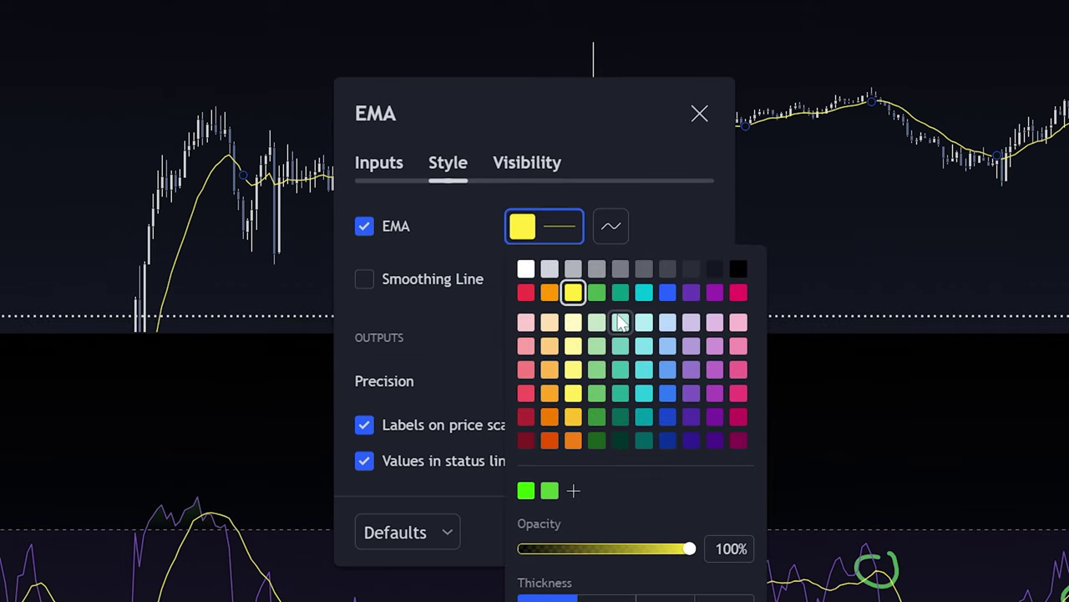
pyautogui.click(526, 291)
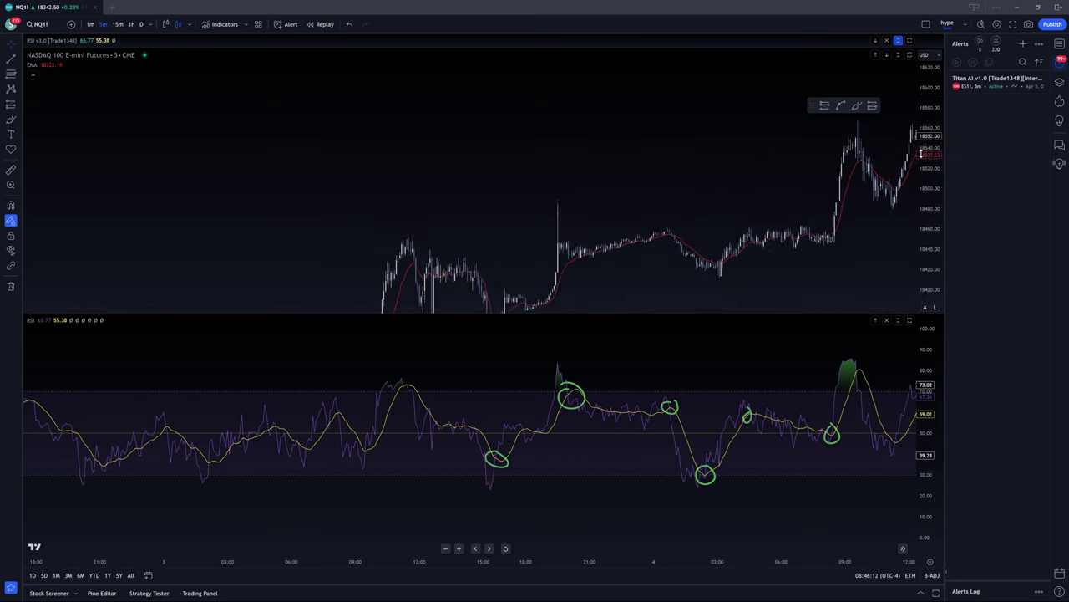
# - Maximize the price chart and circle in green the candles crossing below the EMA at the 4 April peak before the sell-off
pyautogui.doubleClick(788, 281)
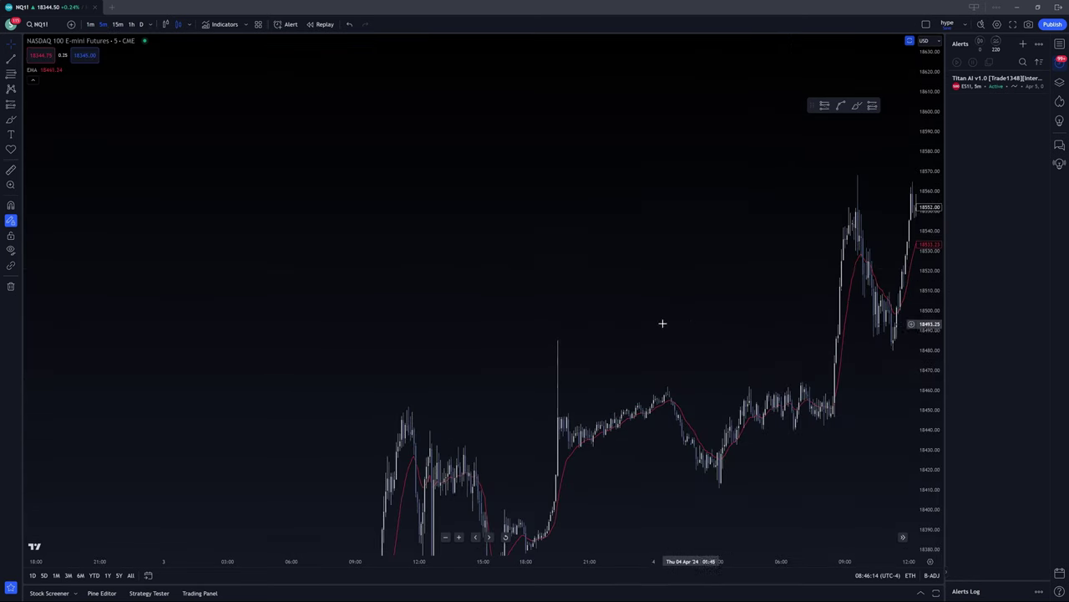
pyautogui.moveTo(714, 296); pyautogui.dragTo(400, 180)
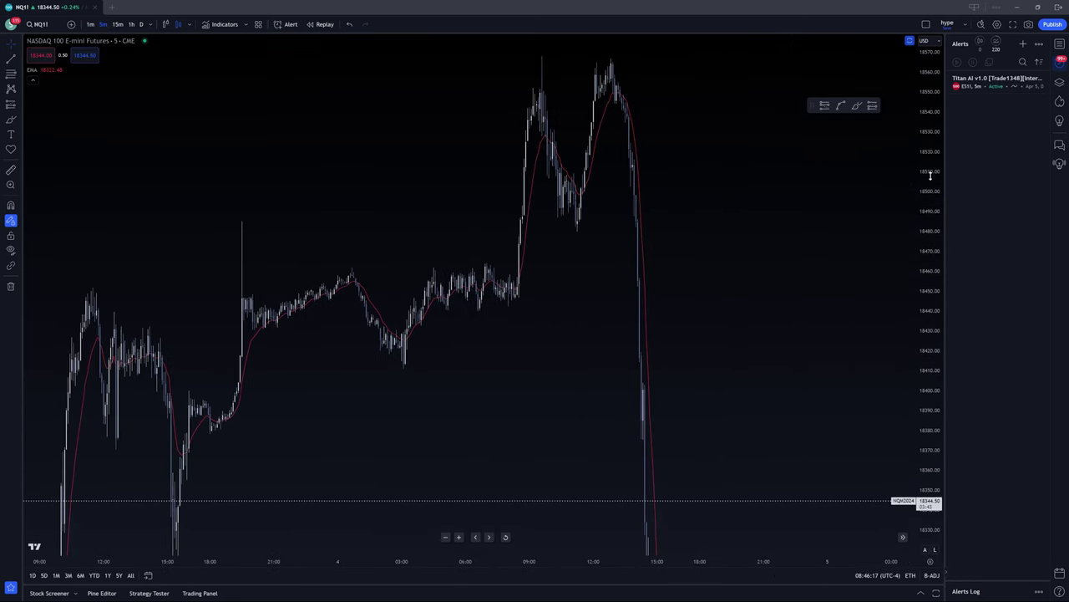
pyautogui.moveTo(930, 174); pyautogui.dragTo(927, 334)
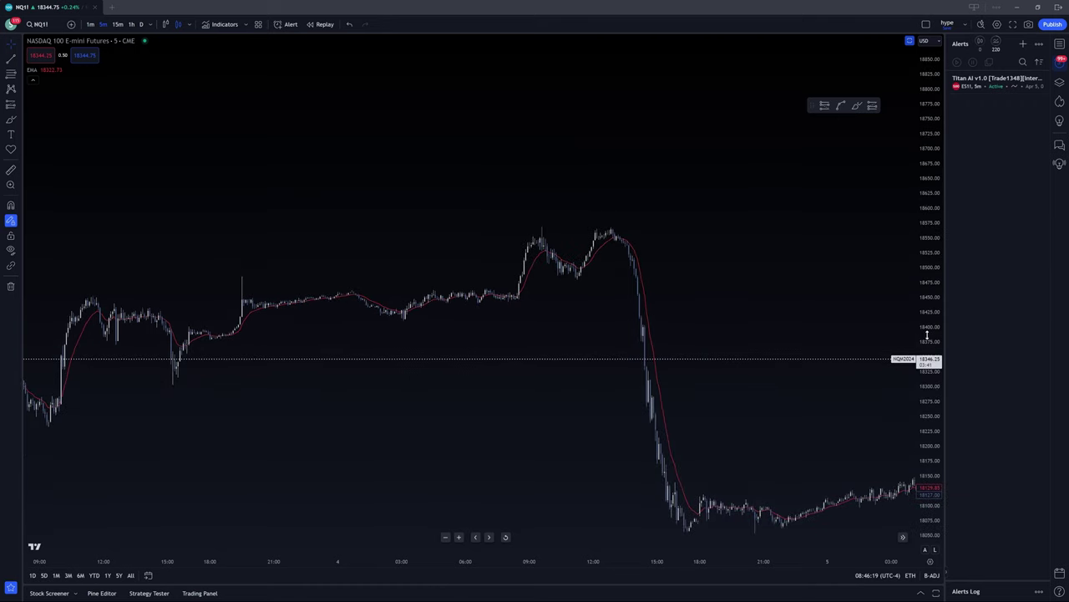
pyautogui.moveTo(930, 202); pyautogui.dragTo(929, 322)
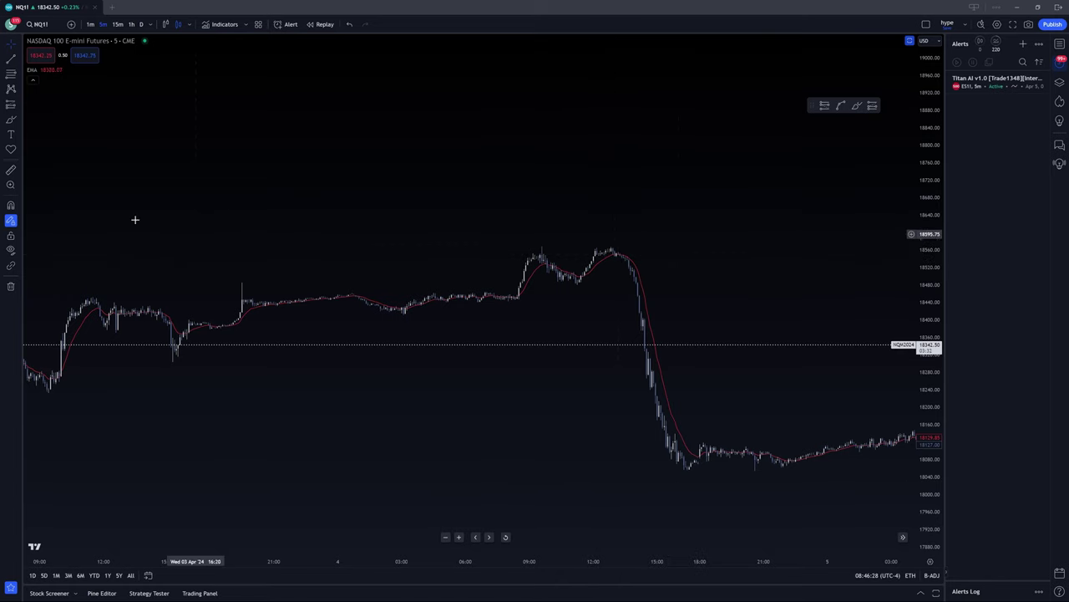
pyautogui.moveTo(620, 246); pyautogui.dragTo(617, 266)
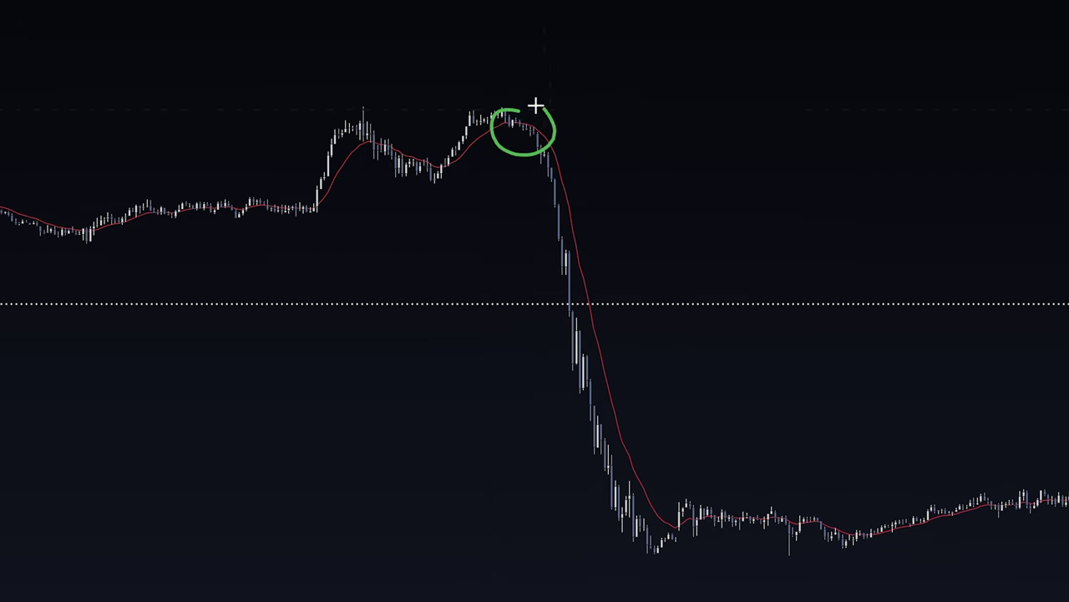
pyautogui.moveTo(1066, 275); pyautogui.dragTo(1066, 310)
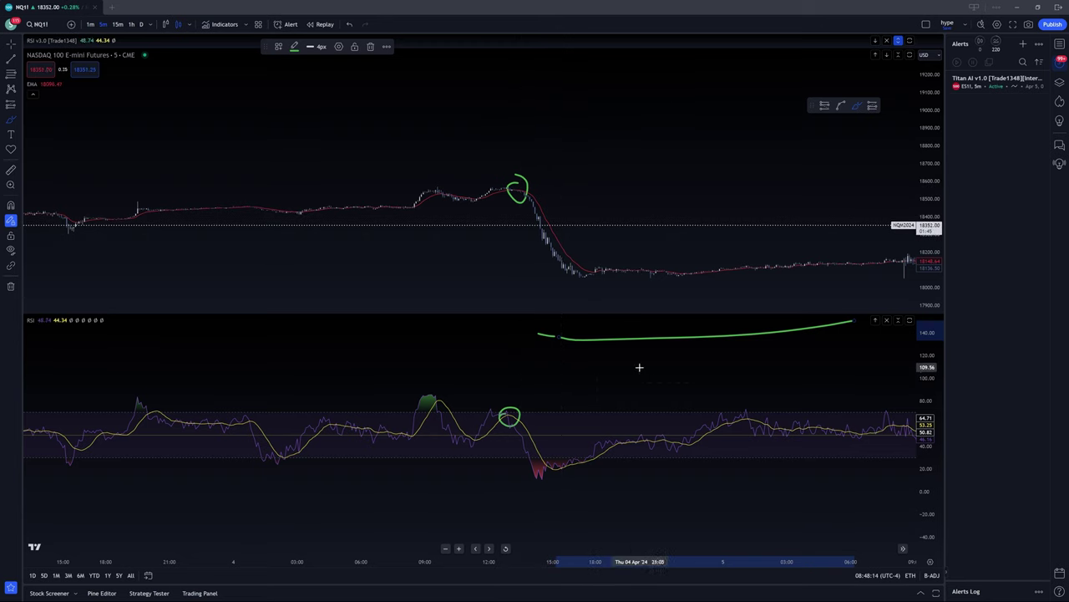
# - Maximize the RSI pane and circle in green the RSI's upward cross of the middle band at about 23:00 on 4 April
pyautogui.scroll(-1, 567, 416)
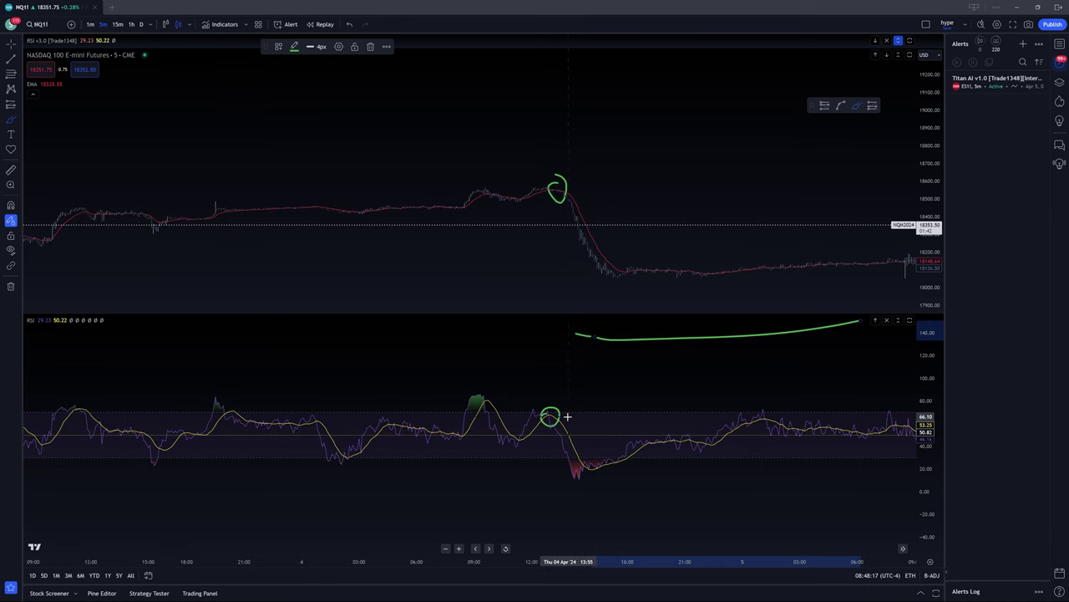
pyautogui.scroll(1, 568, 416)
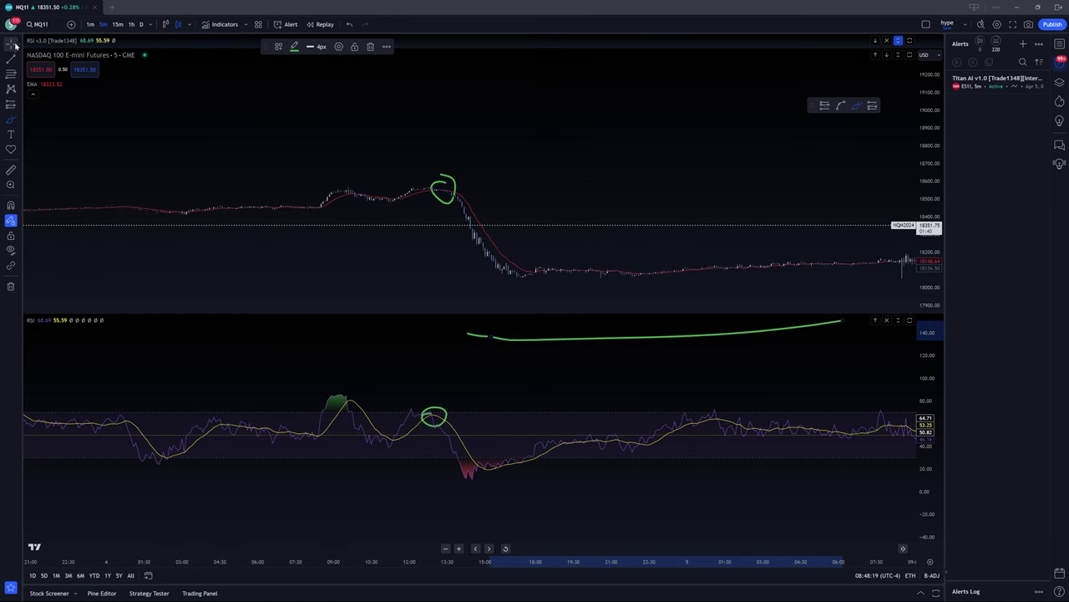
pyautogui.doubleClick(547, 482)
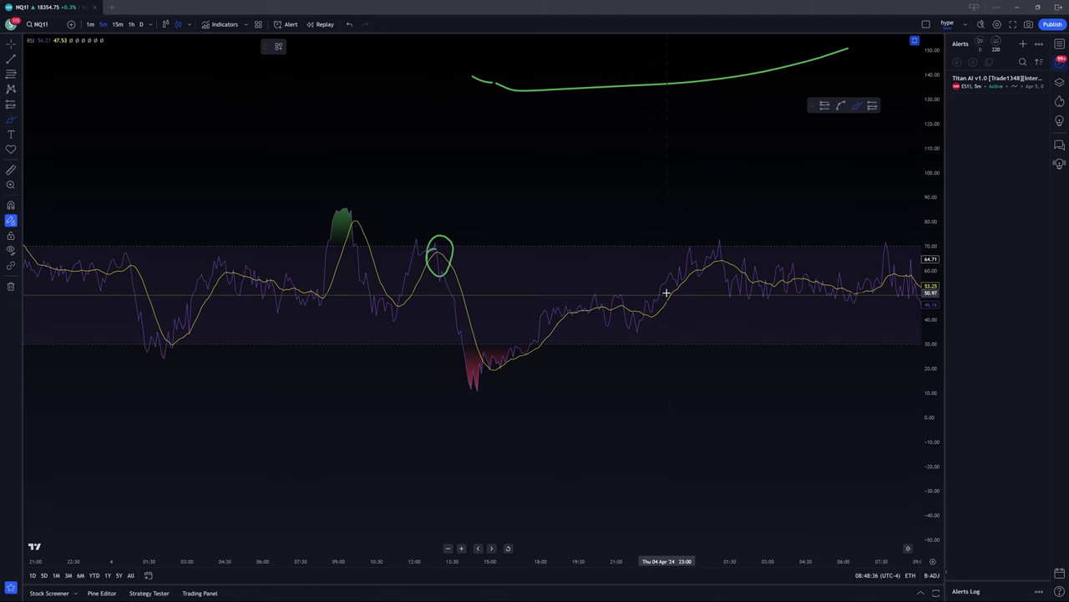
pyautogui.moveTo(662, 292); pyautogui.dragTo(659, 288)
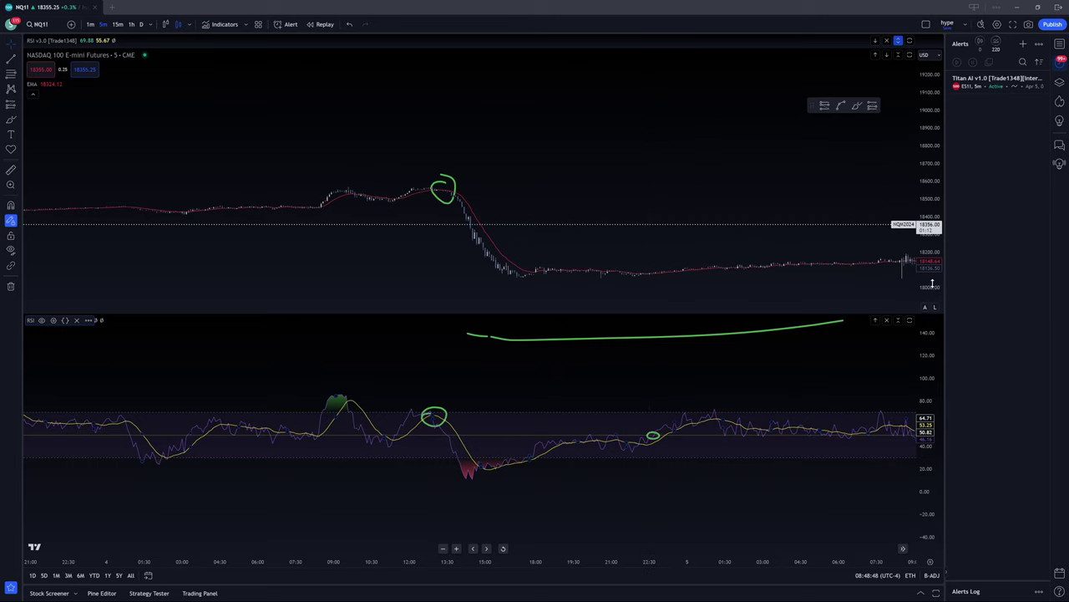
# - Stretch the price scale above the RSI pane and circle the price's upward EMA cross in line with the RSI middle-band circle
pyautogui.moveTo(930, 282); pyautogui.dragTo(917, 241)
pyautogui.moveTo(742, 208); pyautogui.dragTo(732, 103)
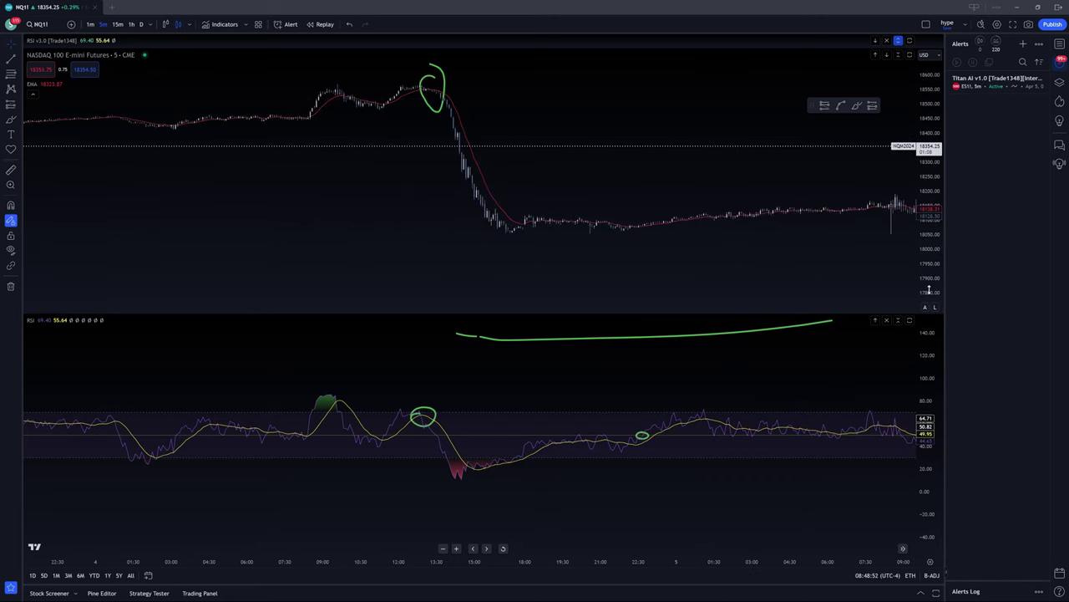
pyautogui.moveTo(929, 290); pyautogui.dragTo(914, 219)
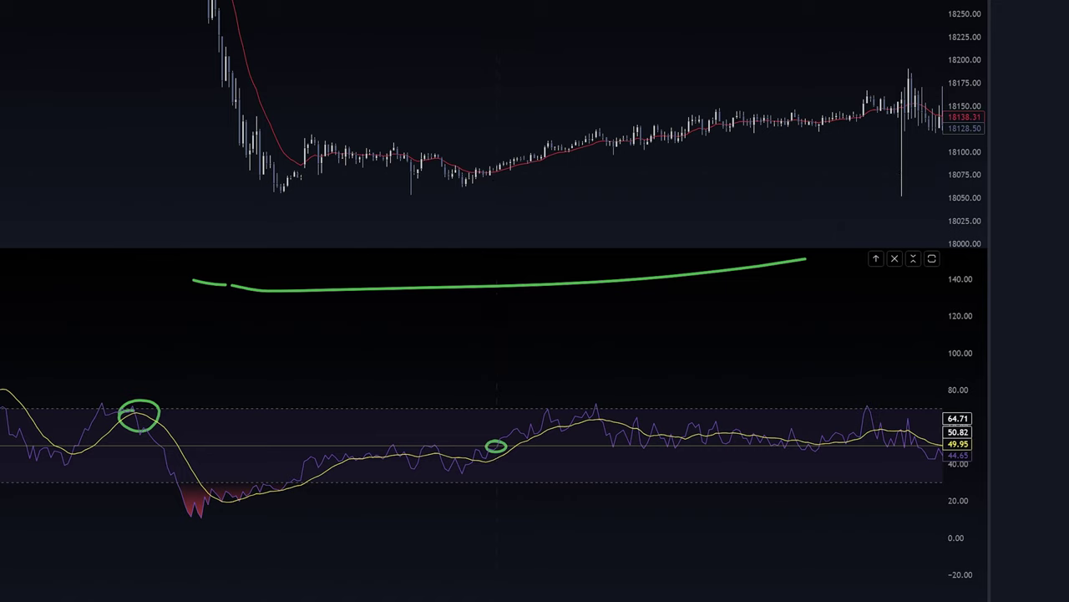
pyautogui.moveTo(493, 165)
pyautogui.mouseDown()
pyautogui.moveTo(485, 181)
pyautogui.moveTo(497, 160)
pyautogui.mouseUp()
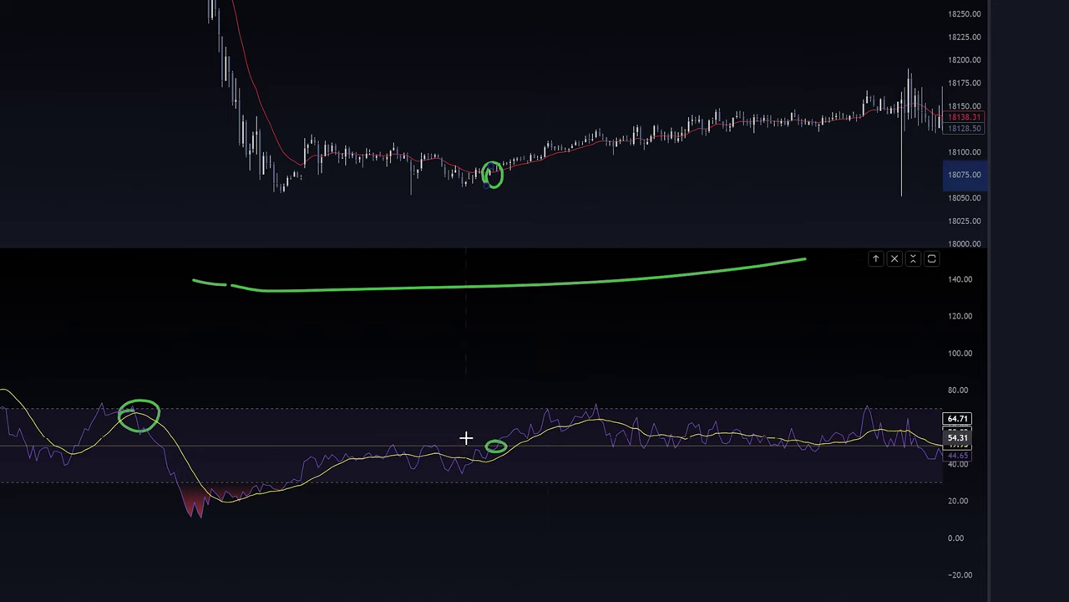